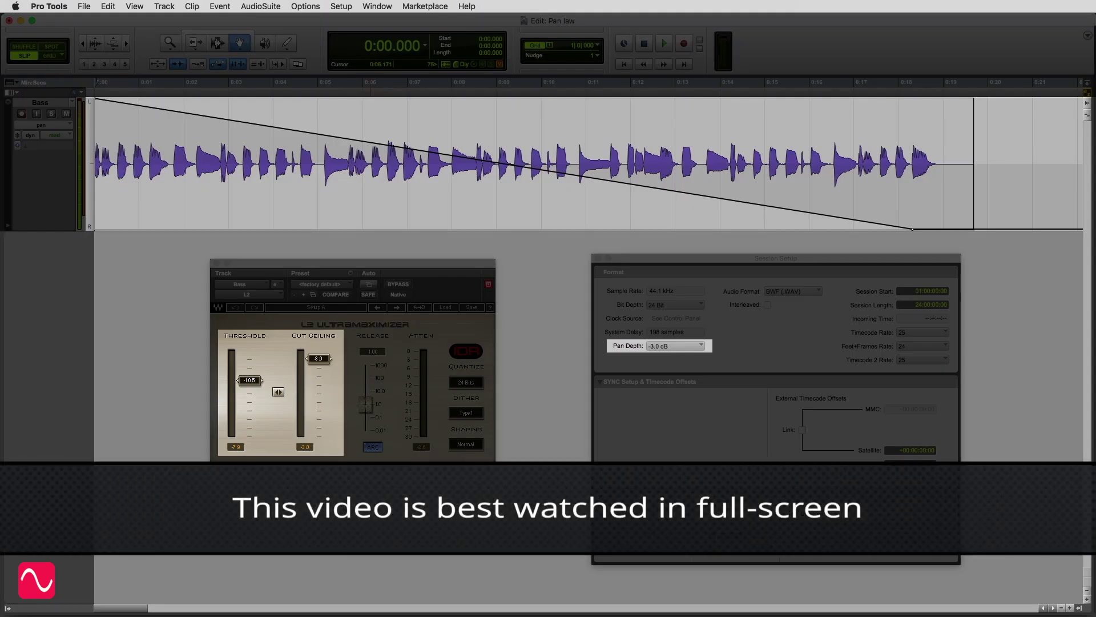
Play the Bass track's full pan automation sweep with Pan Depth at -3.0 dB.
key(space)
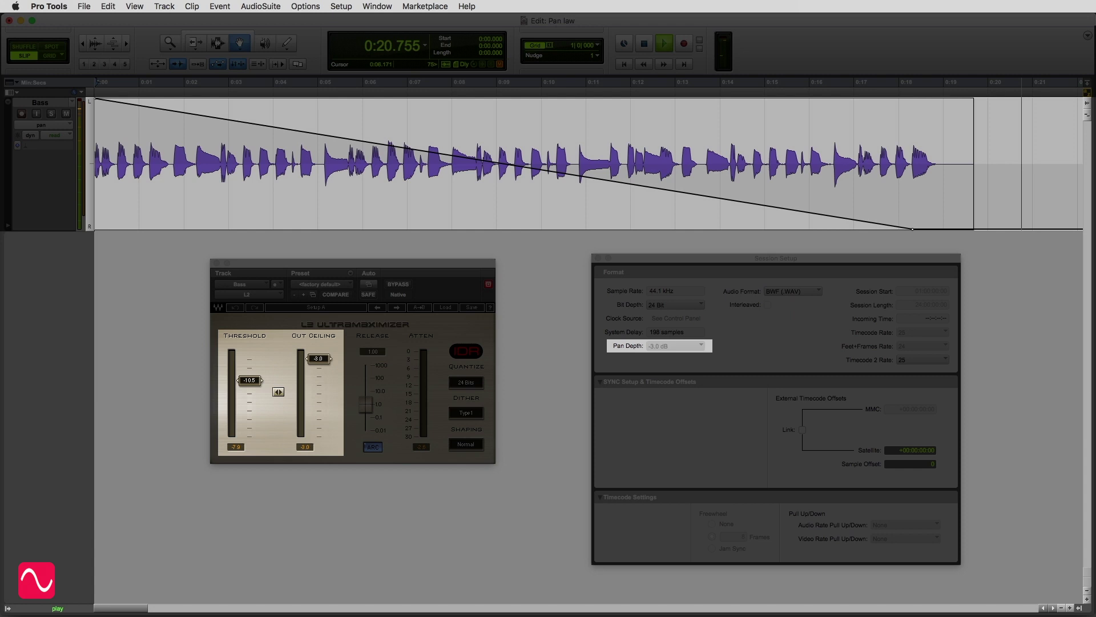
Return to the start and replay the Bass pan sweep past the clip end at -3.0 dB.
key(Return)
Play the Bass pan sweep through once more from the start, pan depth still -3.0 dB.
key(Return)
Stop, return to the start, and play the Bass sweep with Pan Depth at -6.0 dB.
key(Return)
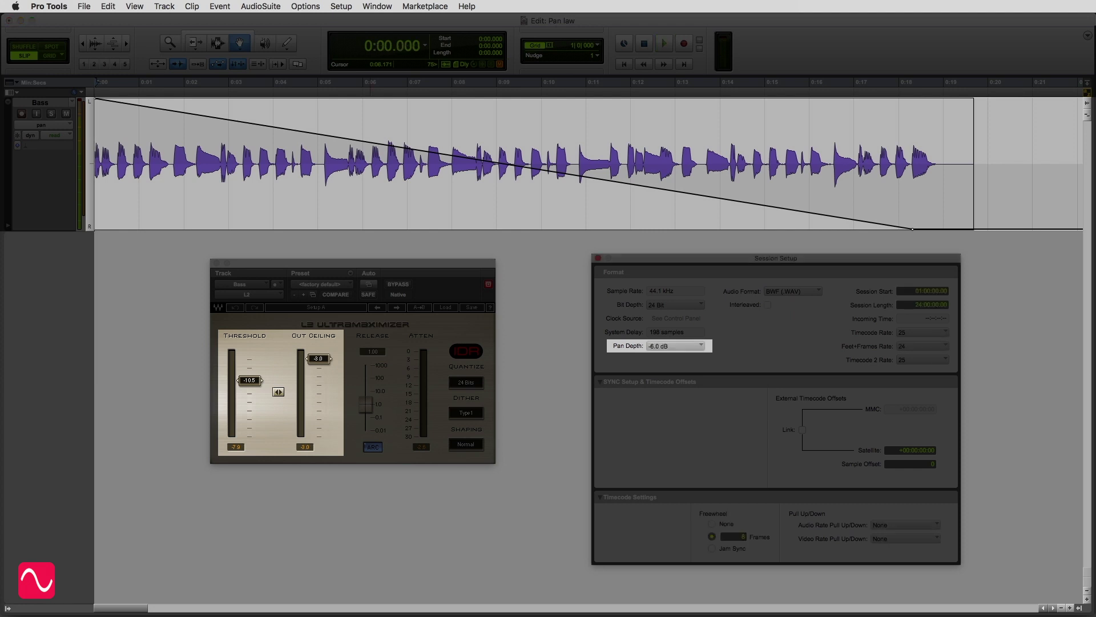
key(space)
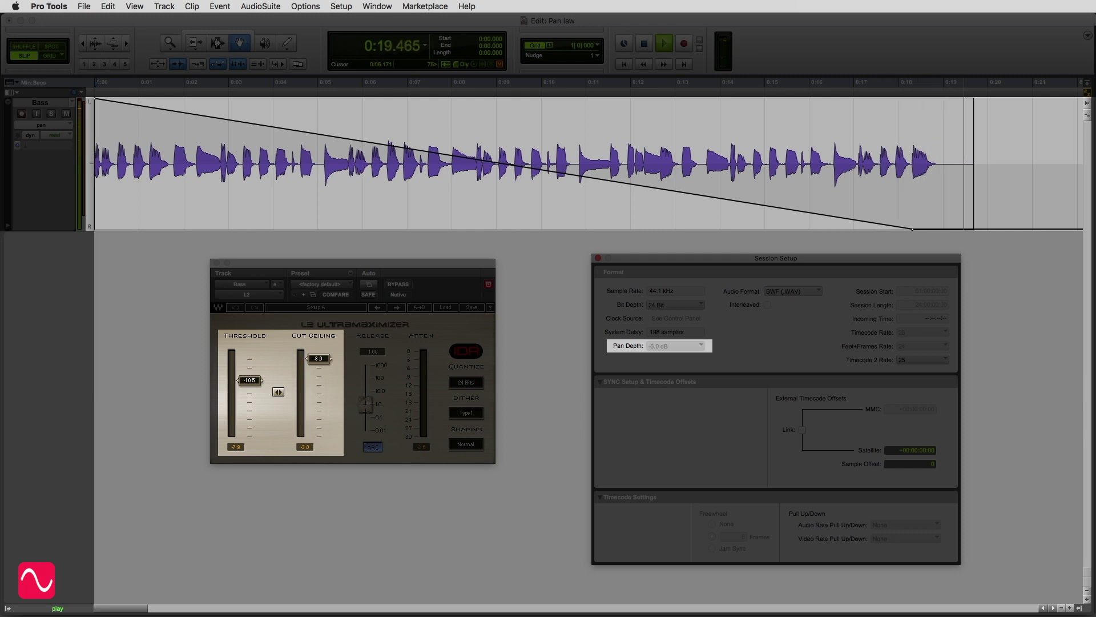
Play the Bass pan sweep to the clip's end again at -6.0 dB pan depth.
key(space)
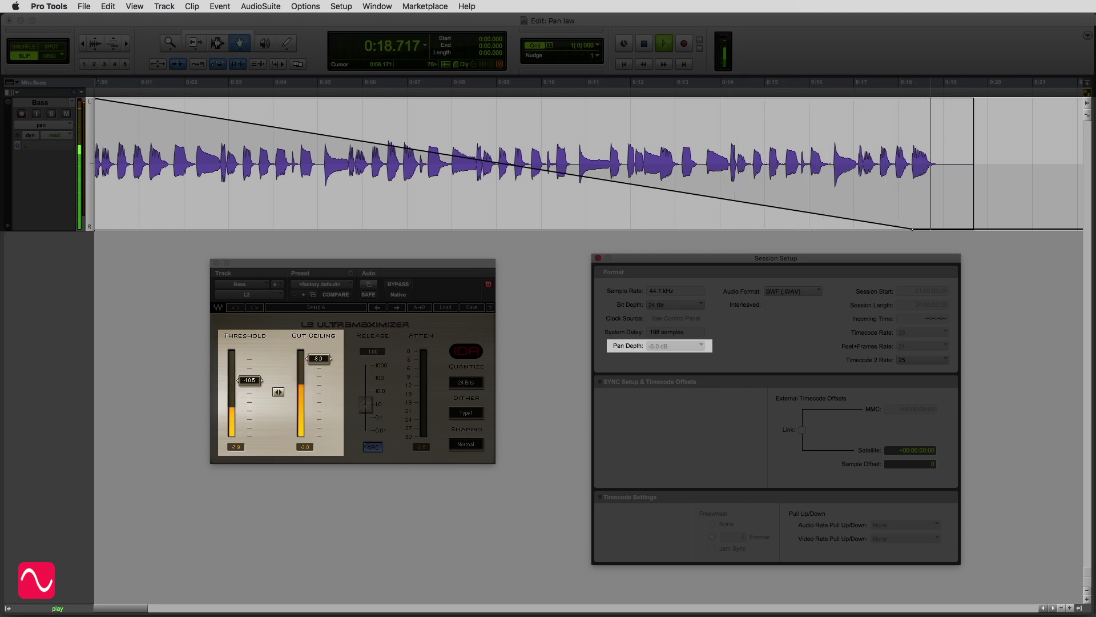
Restart the Bass pan sweep from the beginning of the clip at -6.0 dB.
key(space)
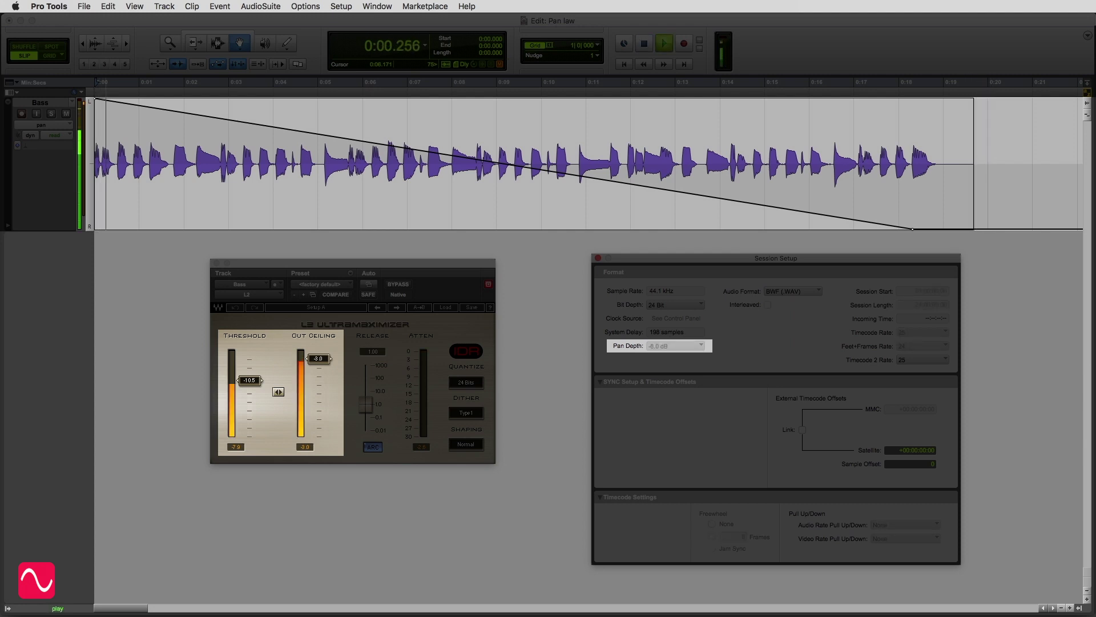